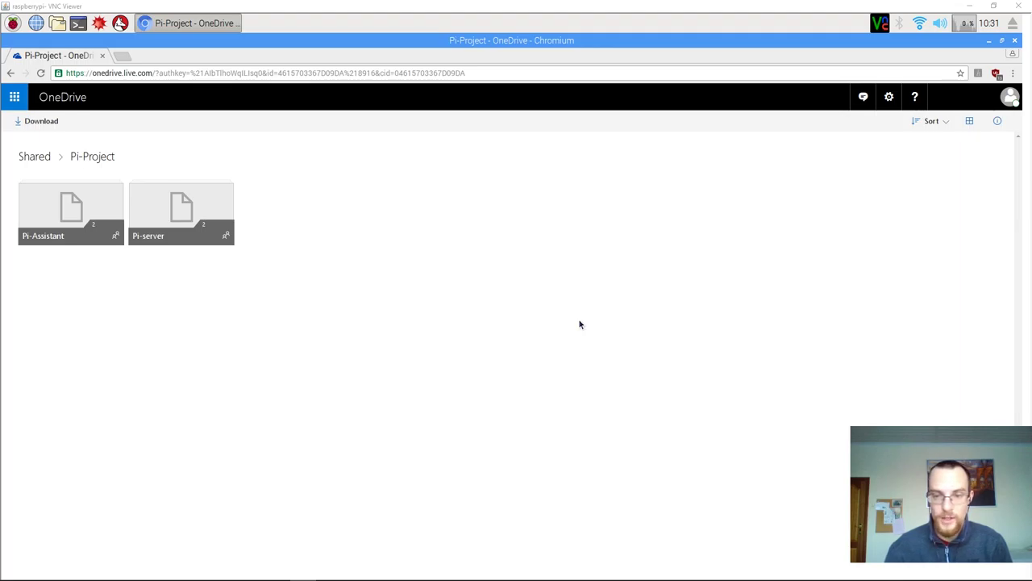
- Download Server.zip from OneDrive's shared Pi-server folder
left_click(201, 213)
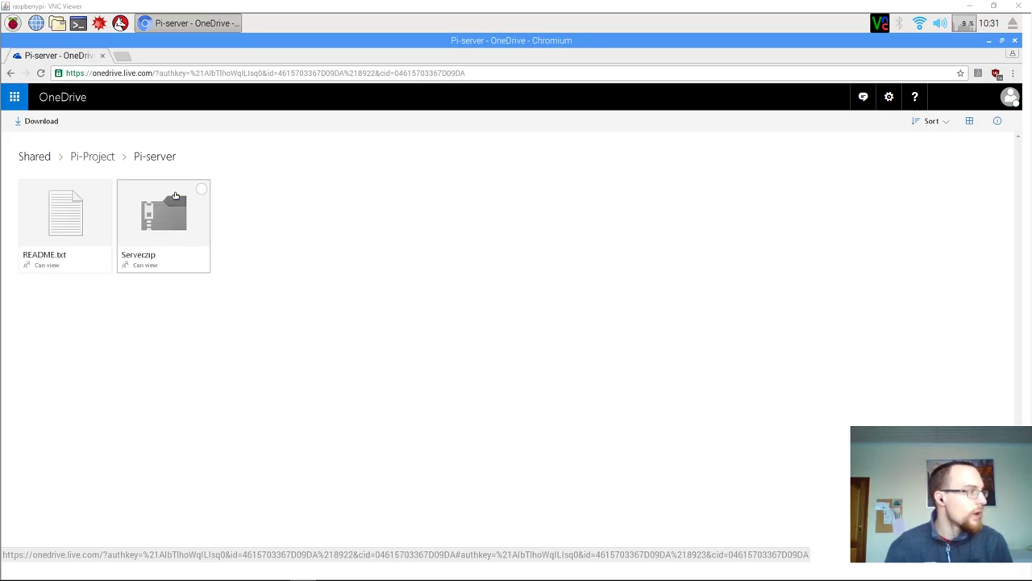
left_click(202, 189)
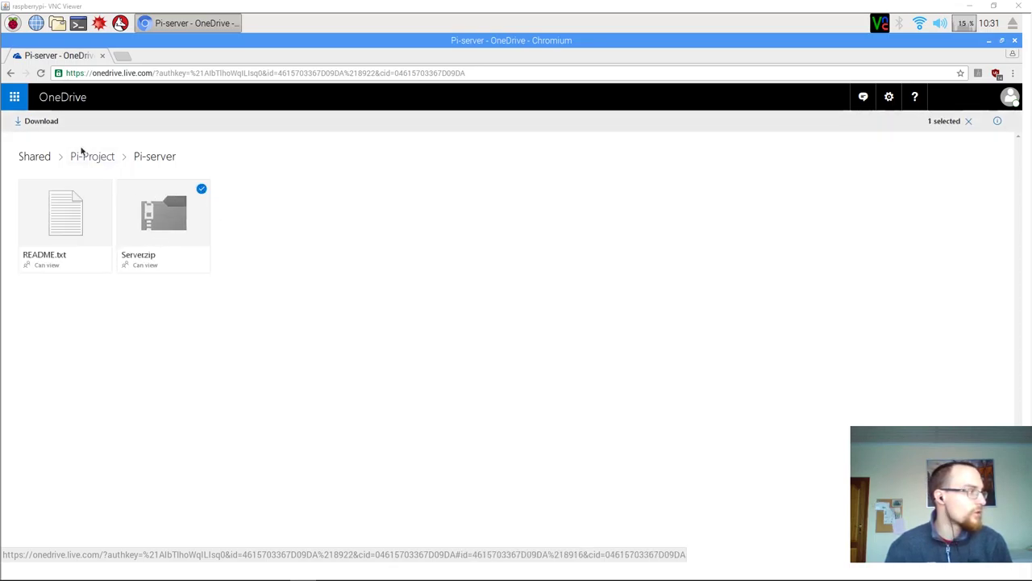
left_click(29, 121)
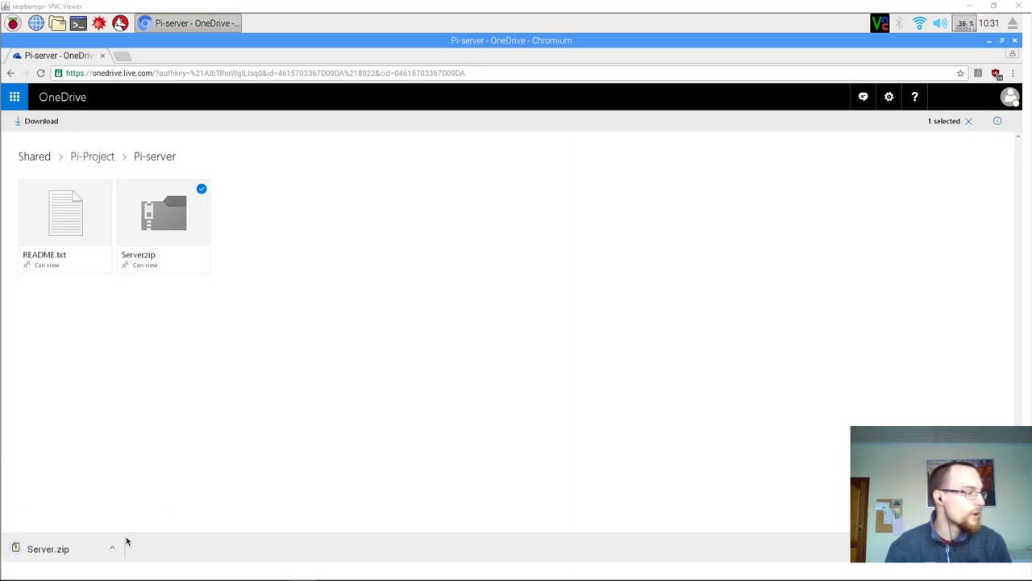
left_click(113, 548)
- Move the downloaded Server.zip from Downloads into the Documents folder
left_click(137, 508)
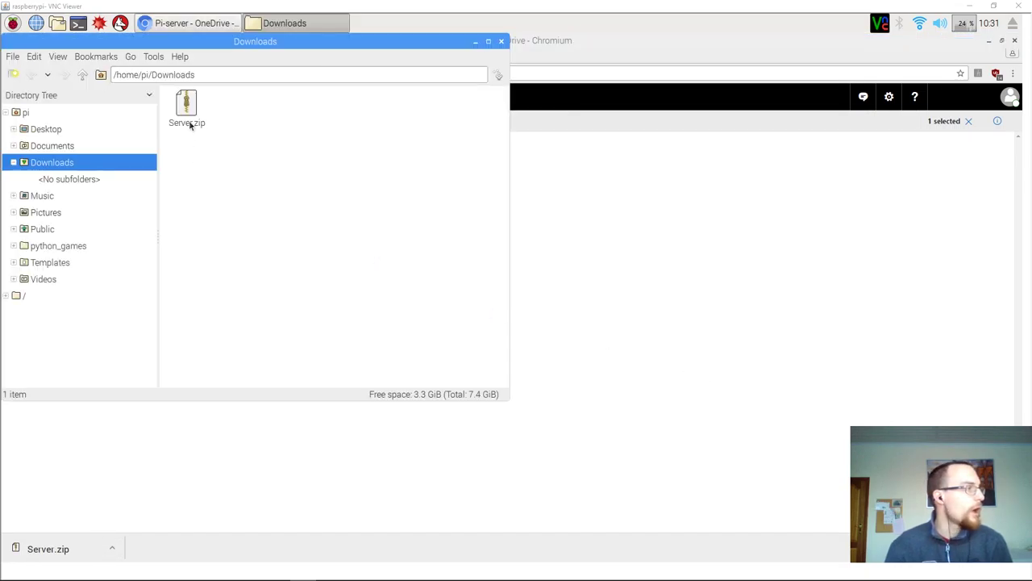
left_click(187, 114)
right_click(188, 113)
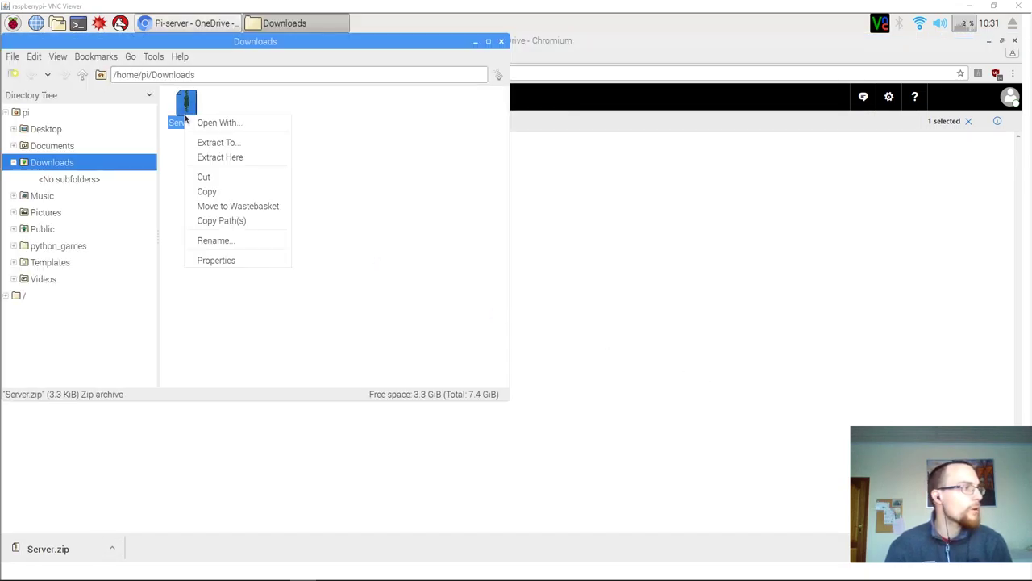
left_click(227, 182)
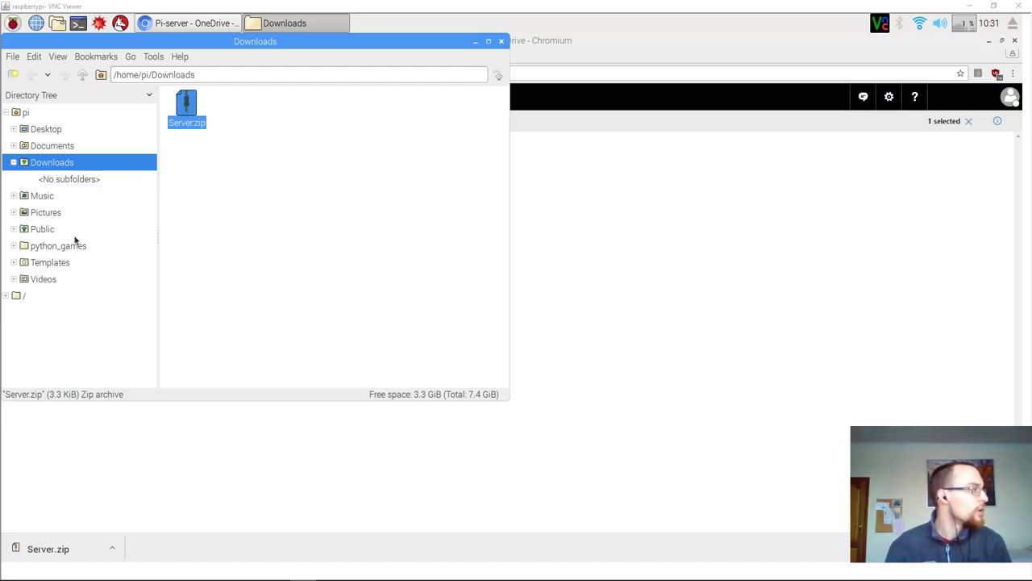
left_click(51, 146)
right_click(269, 195)
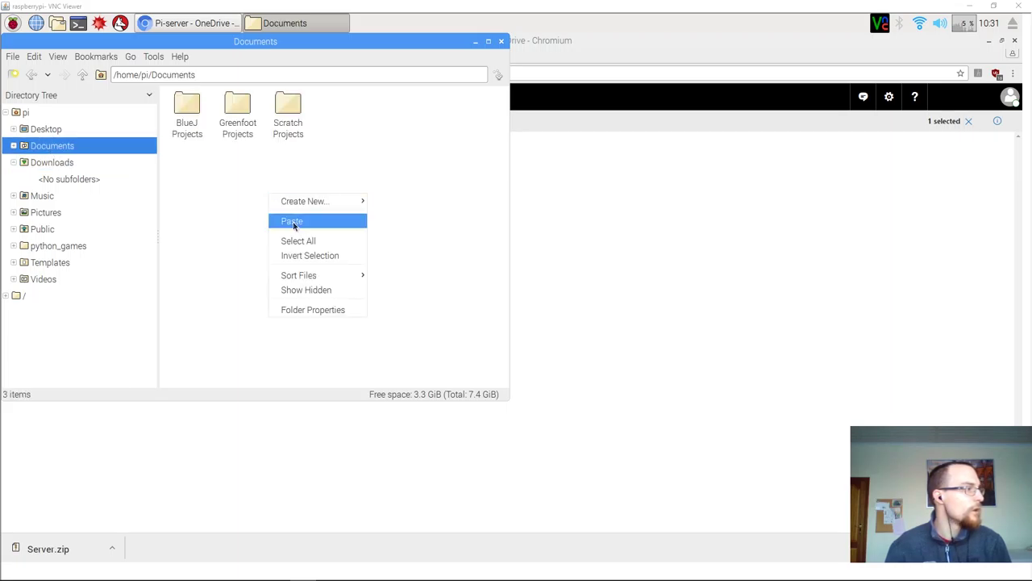
left_click(296, 222)
- Extract Server.zip in Documents, delete the archive, close Chromium and open the Server folder
right_click(340, 117)
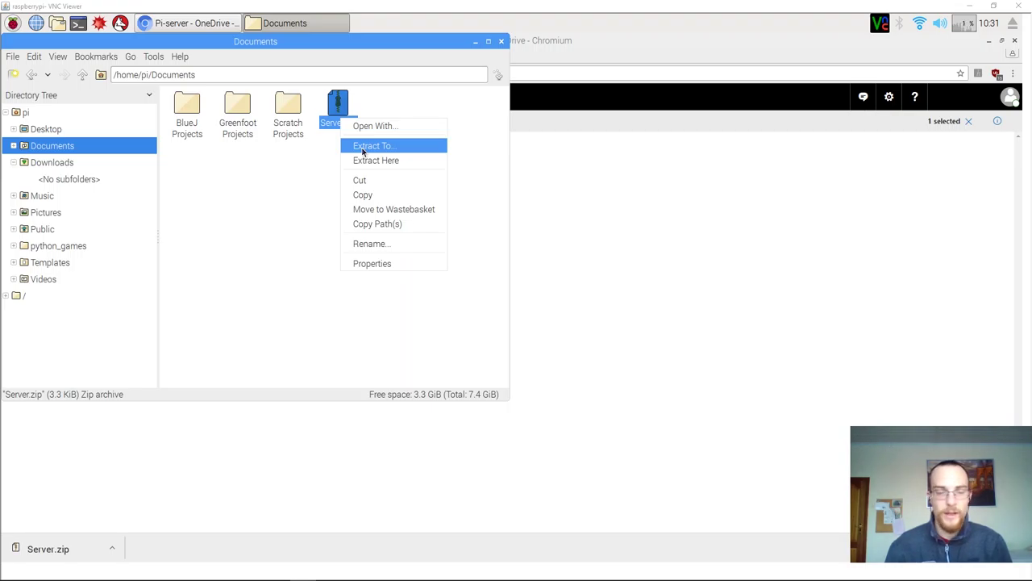
left_click(371, 161)
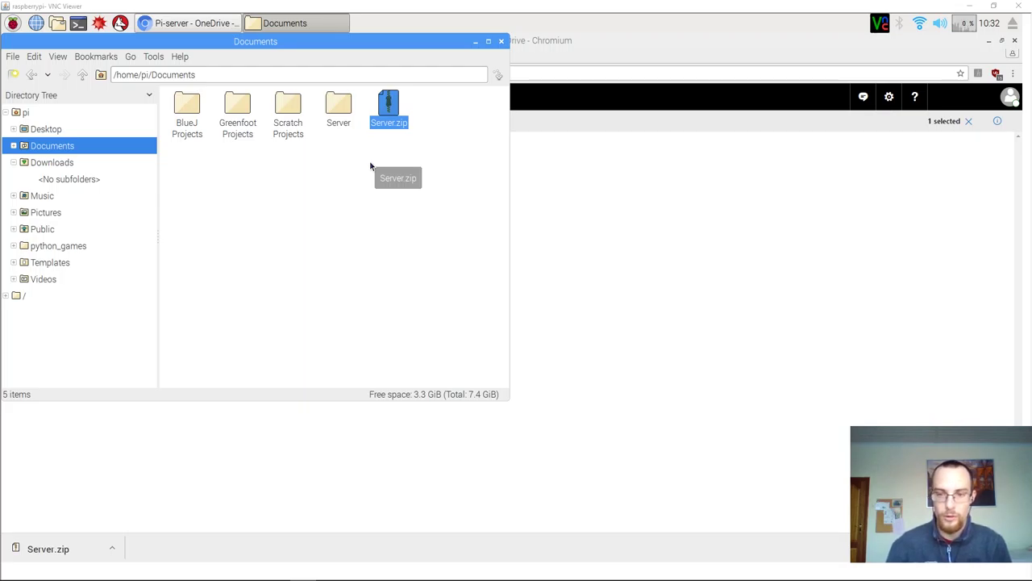
key("Delete")
key("Return")
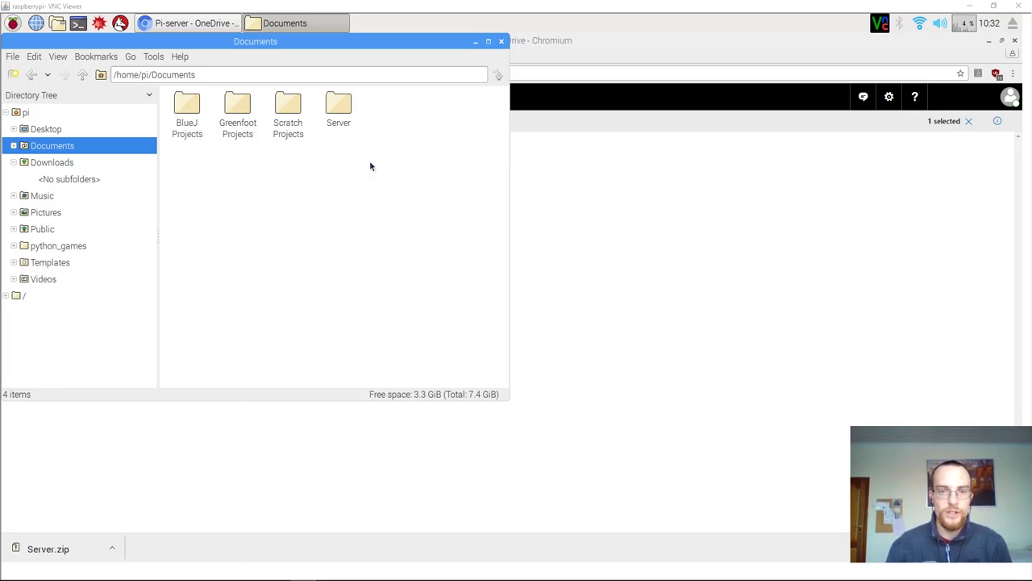
left_click(1014, 40)
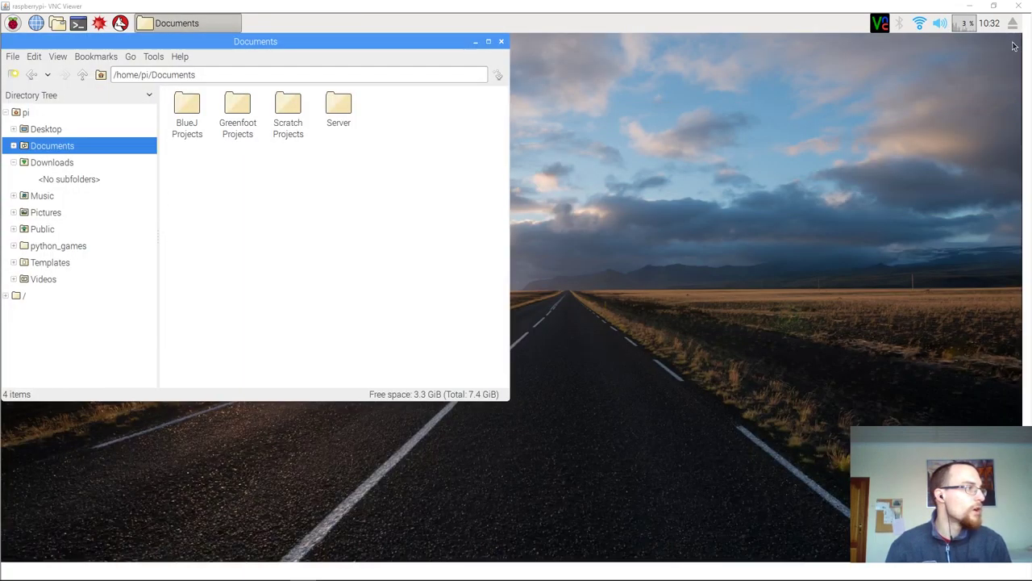
left_click(342, 106)
double_click(345, 105)
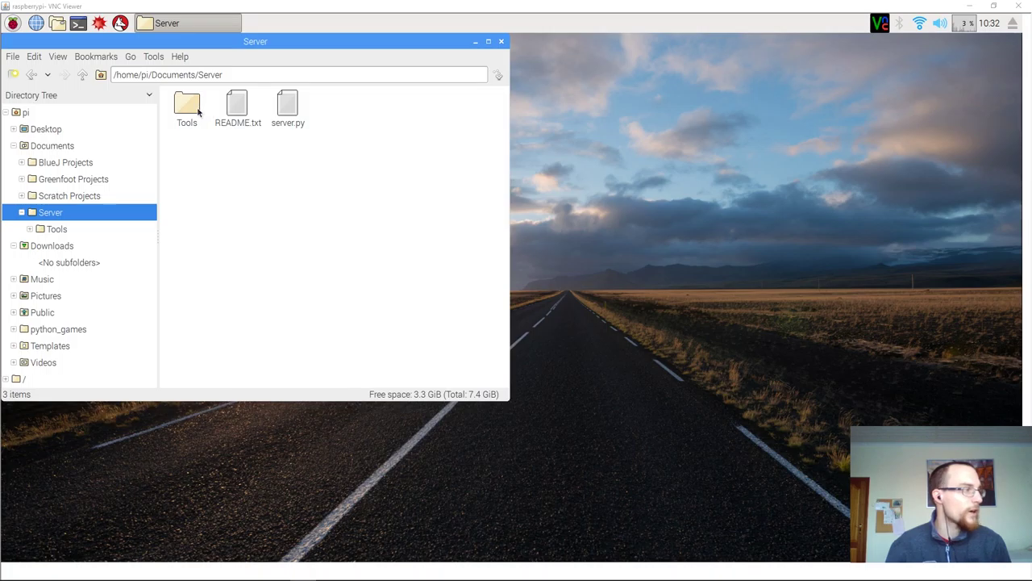
double_click(237, 109)
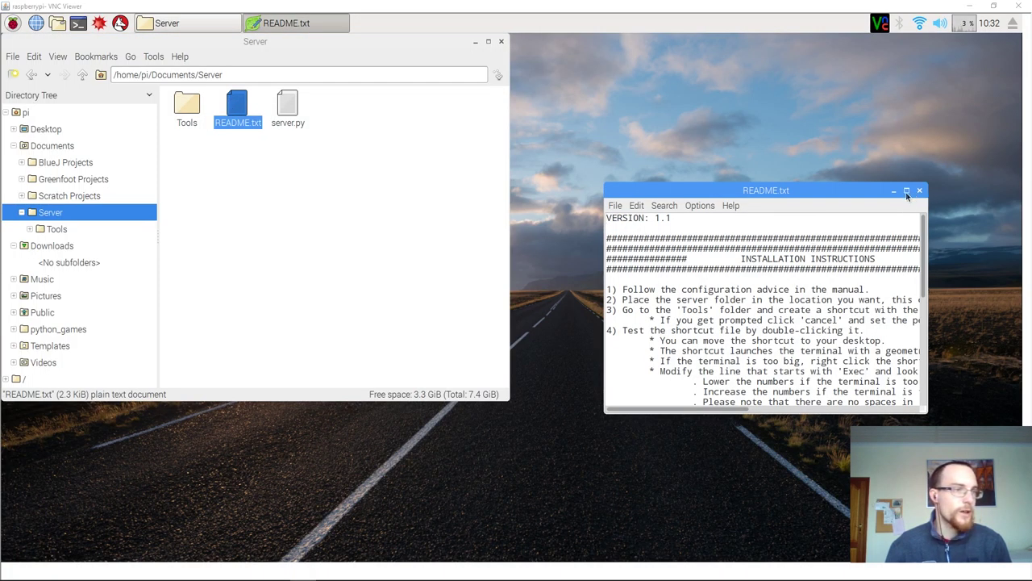
left_click(906, 191)
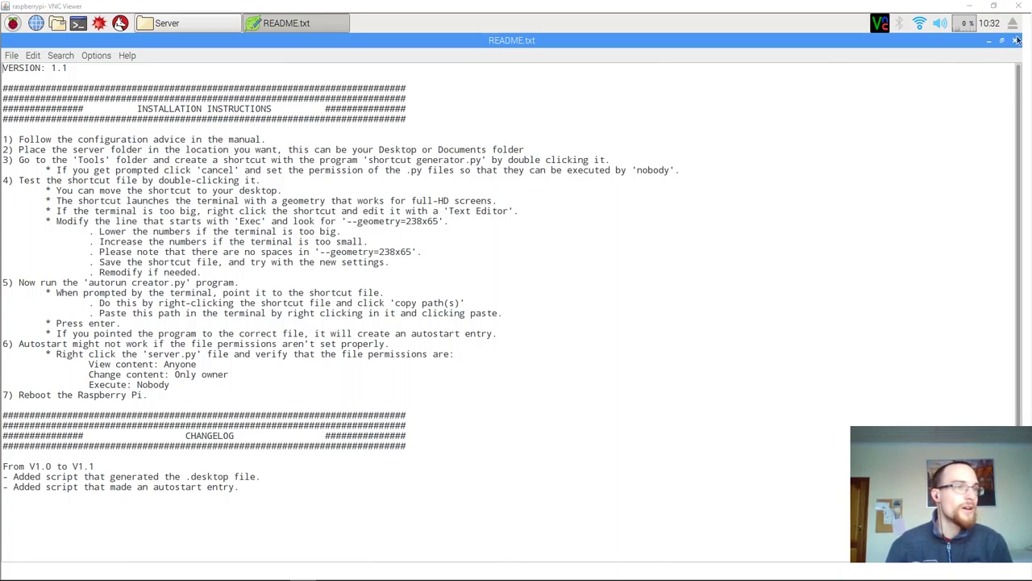
left_click(1015, 40)
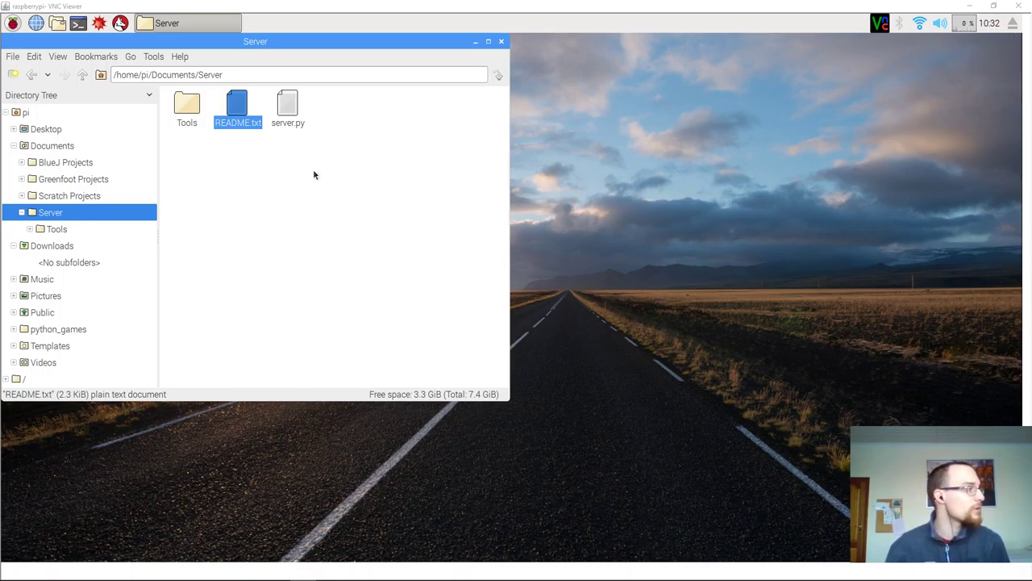
- Open the Tools folder and run shortcut generator.py in a terminal
left_click(331, 186)
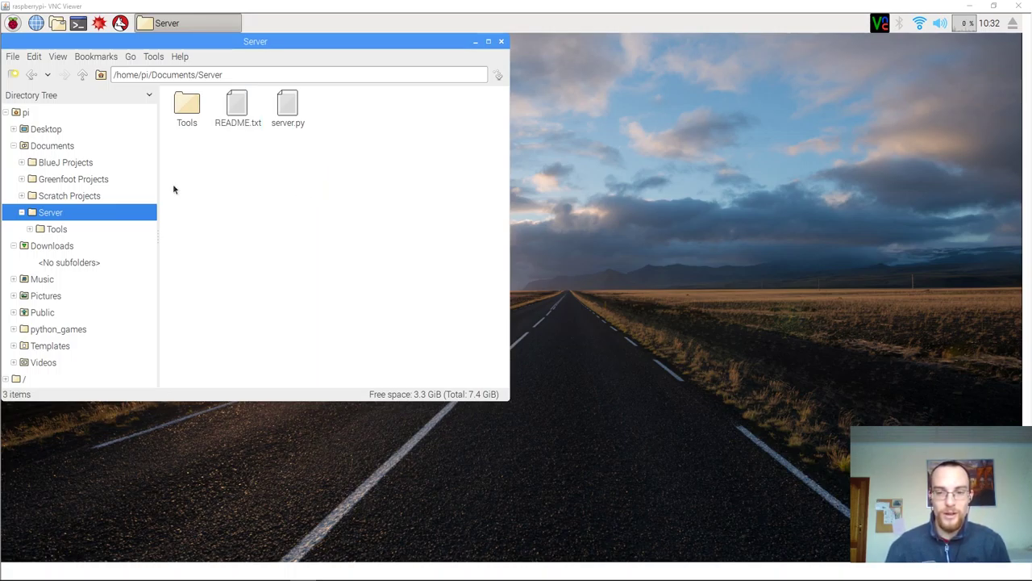
left_click(182, 108)
double_click(182, 108)
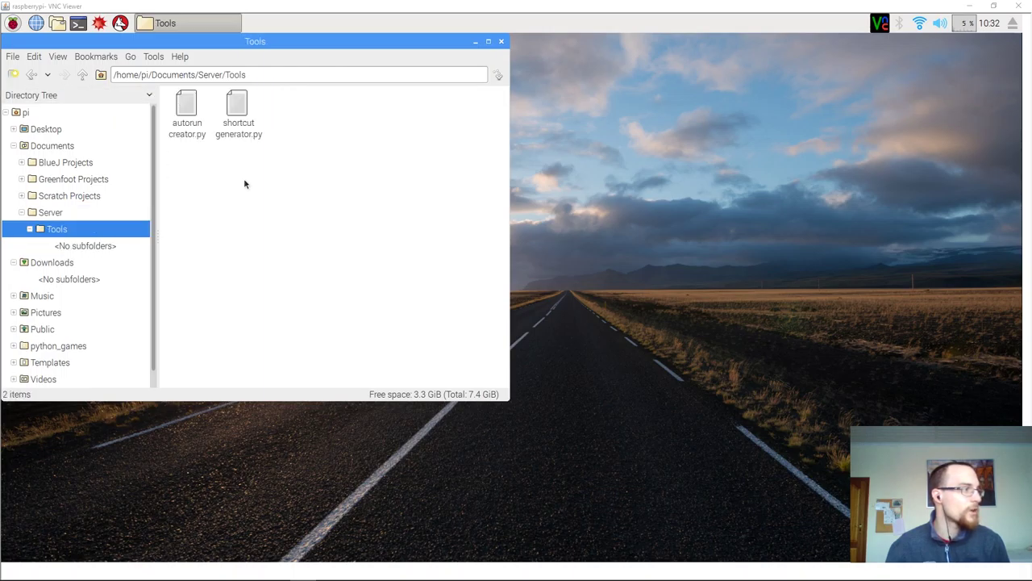
left_click_drag(263, 41, 454, 63)
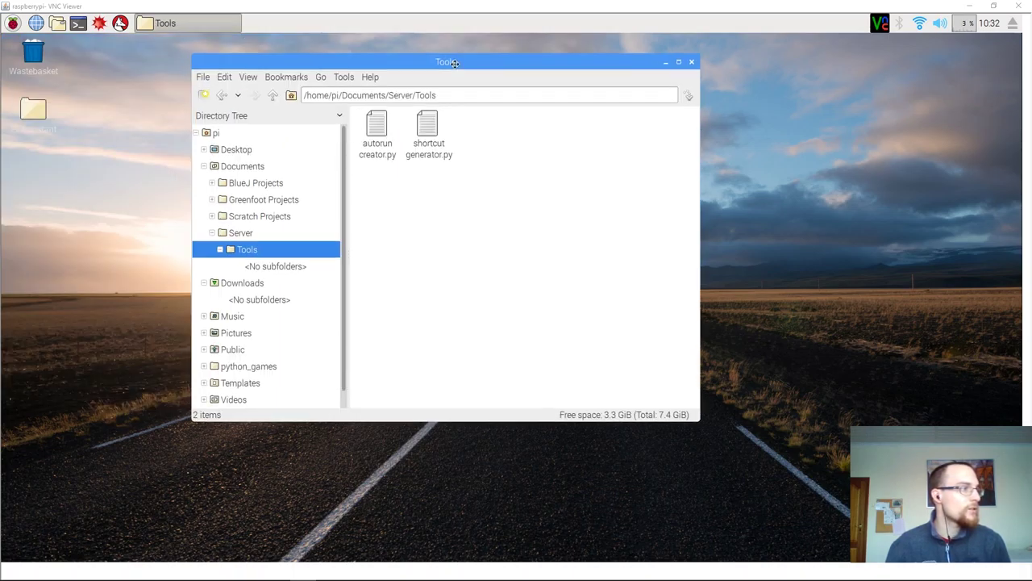
left_click(431, 122)
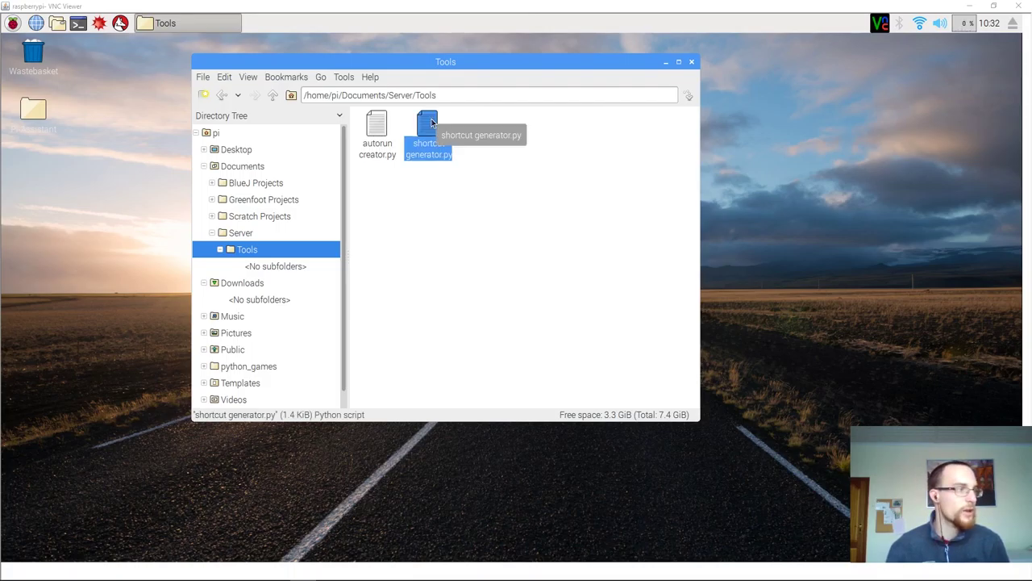
double_click(432, 121)
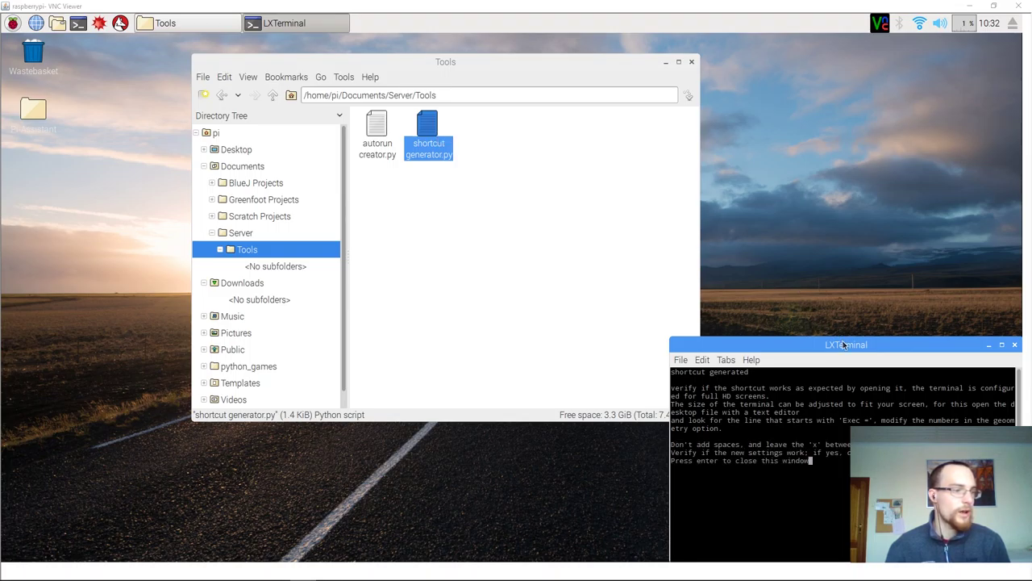
- Read the generator's full-HD screen note, then find the new Pi-Lib-Server shortcut in Server
left_click_drag(844, 342, 770, 168)
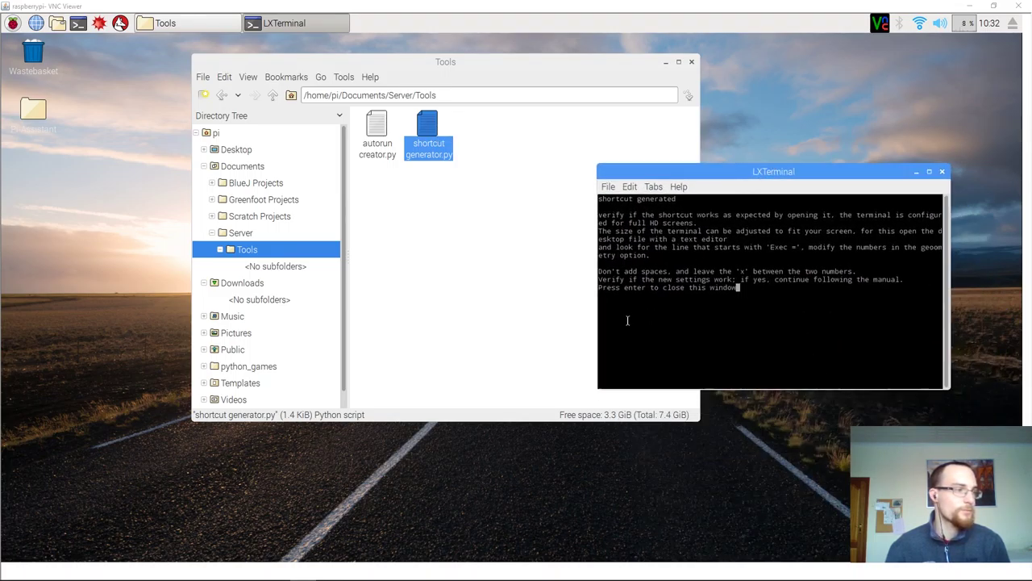
left_click_drag(597, 320, 468, 315)
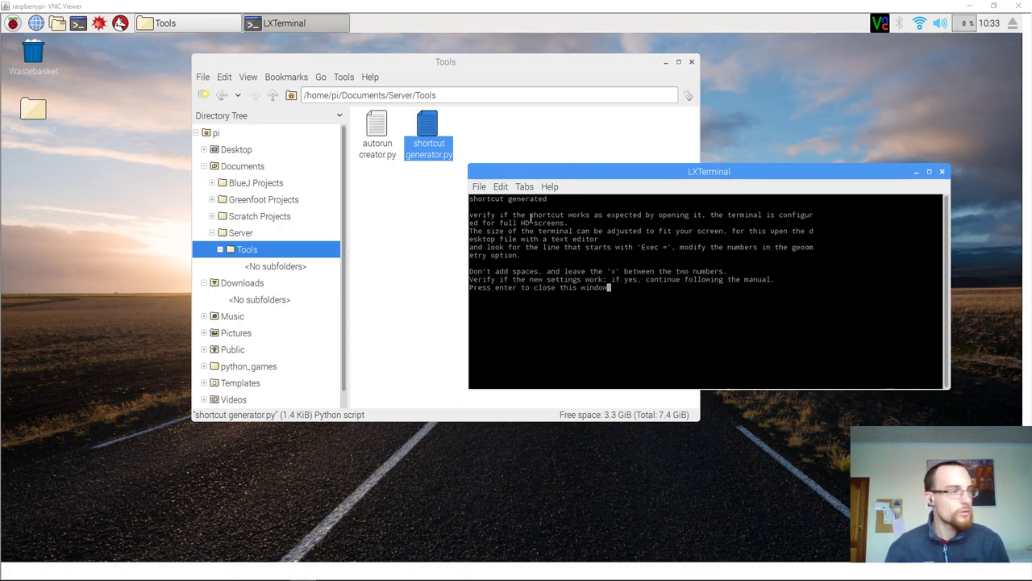
left_click(531, 216)
left_click_drag(531, 216, 567, 223)
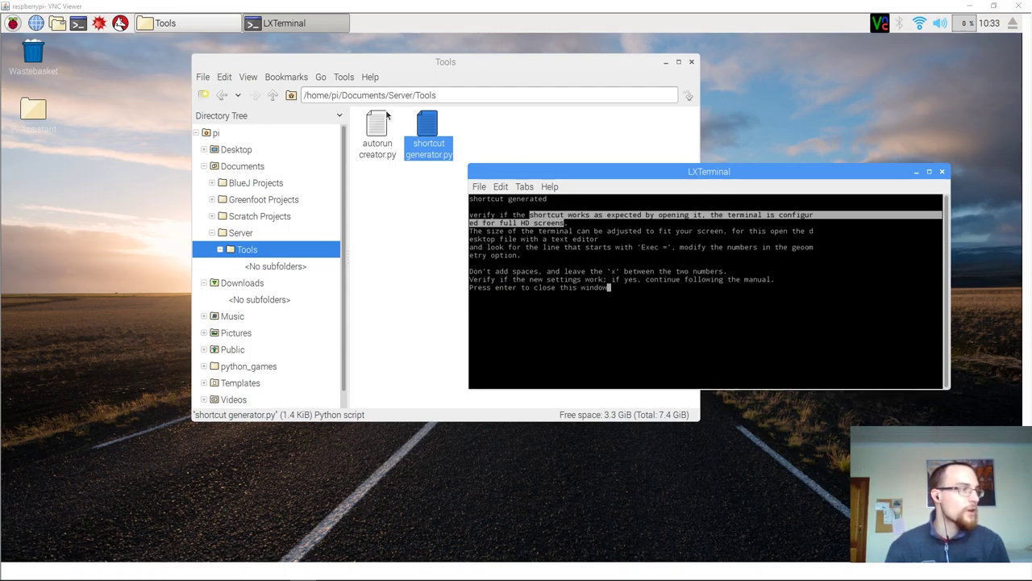
left_click(274, 96)
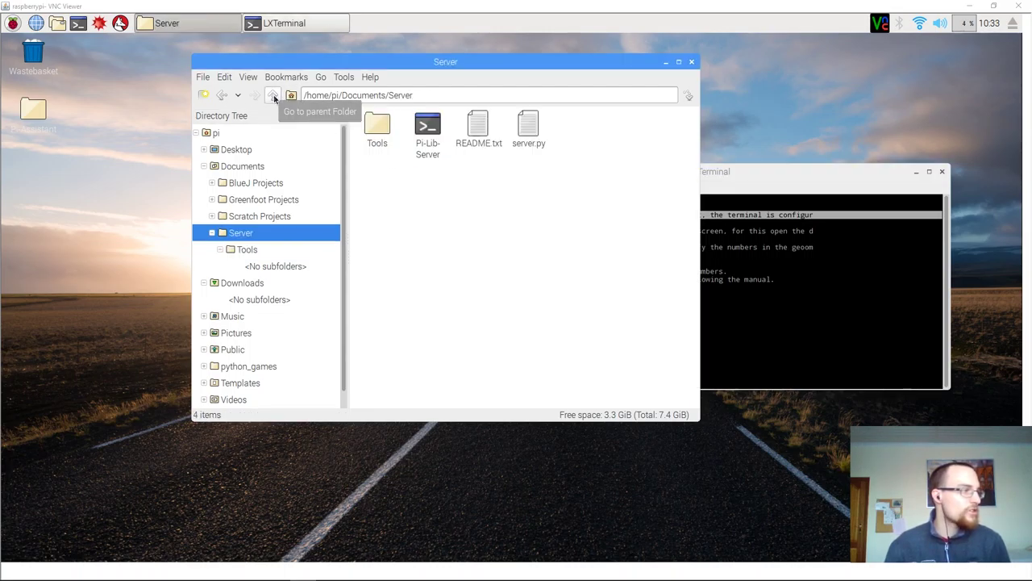
left_click(426, 144)
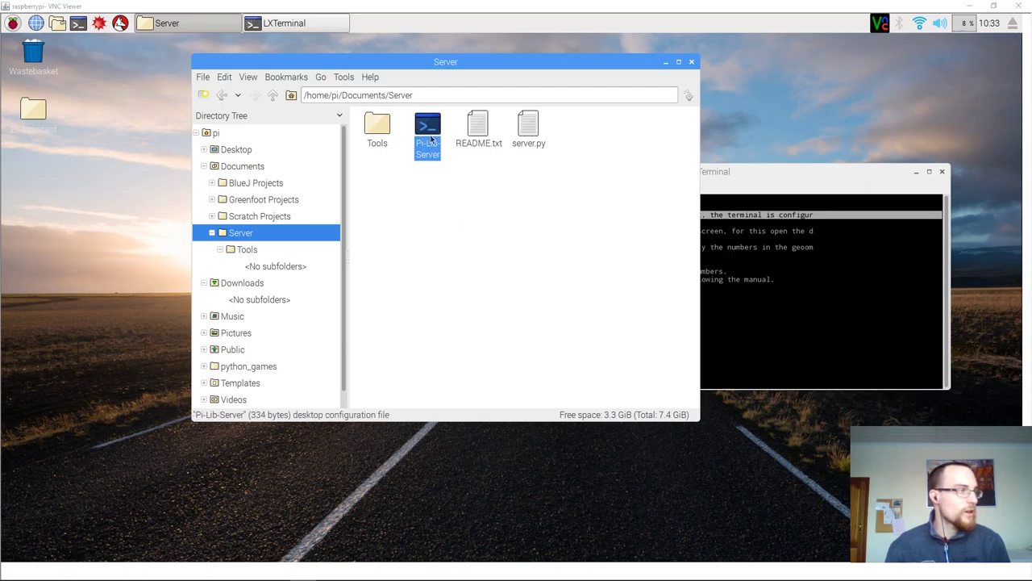
right_click(430, 141)
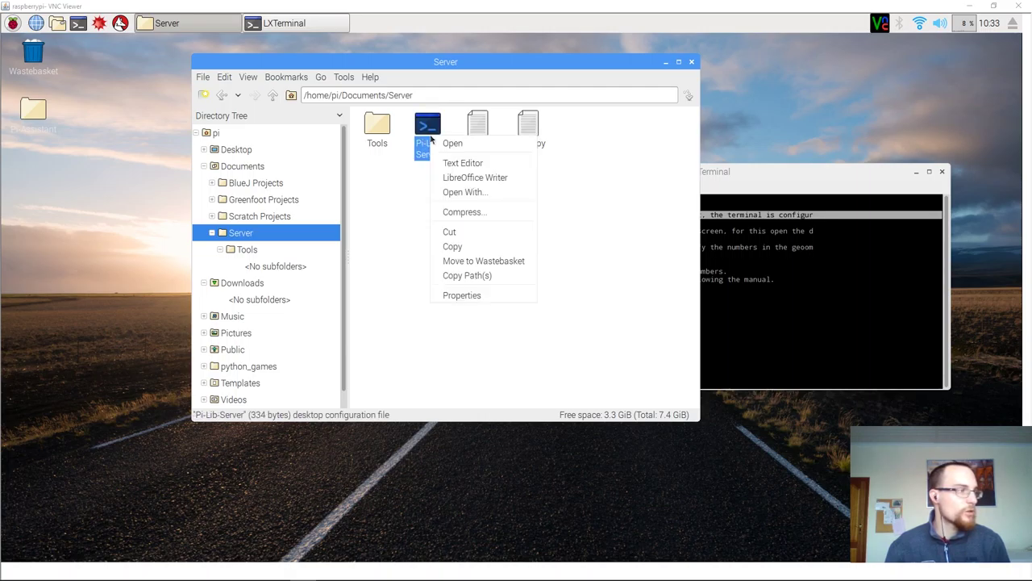
- Open Pi-Lib-Server in Text Editor and check the Exec line's 238x65 lxterminal geometry
left_click(450, 164)
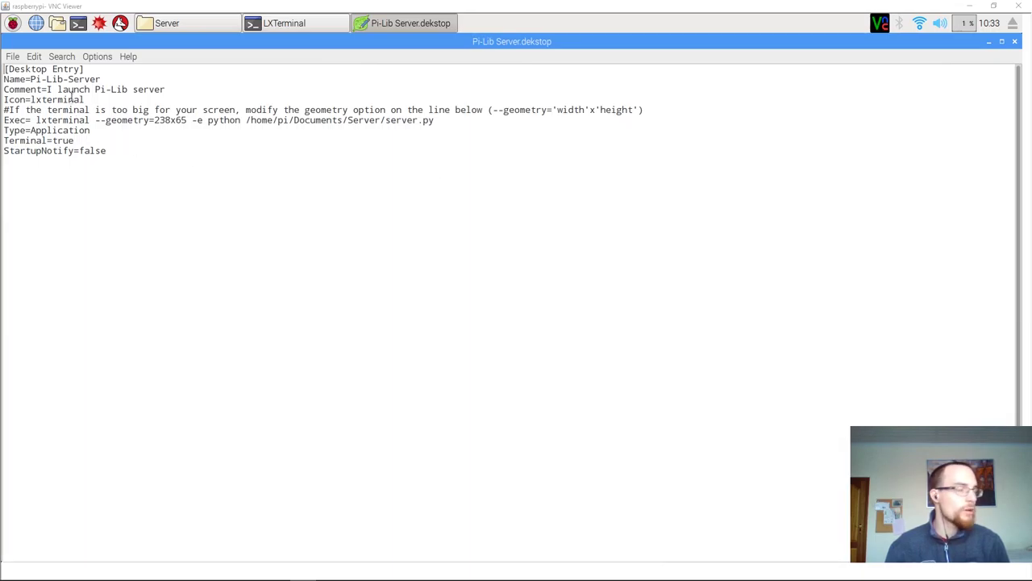
double_click(13, 120)
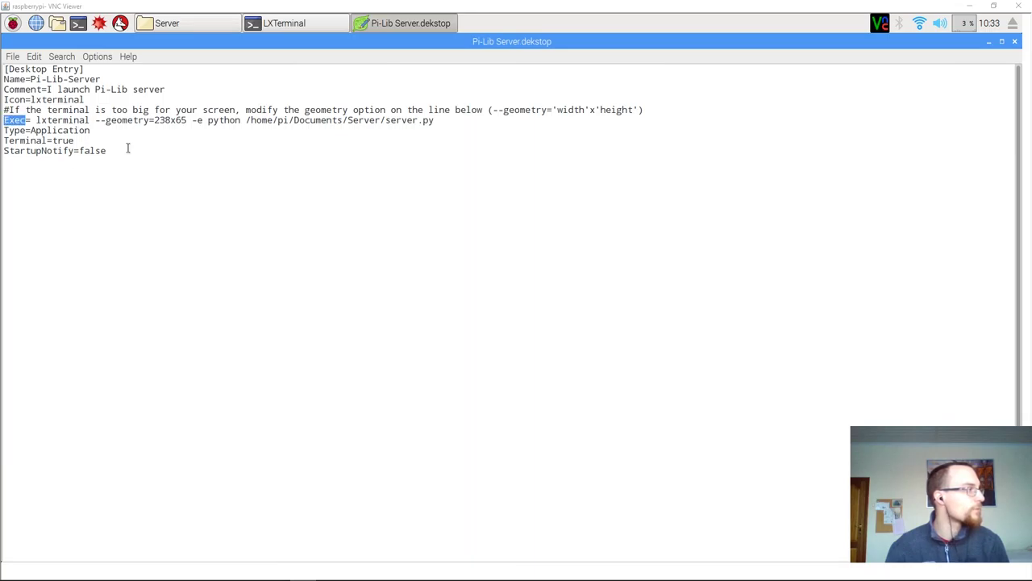
left_click_drag(155, 120, 186, 120)
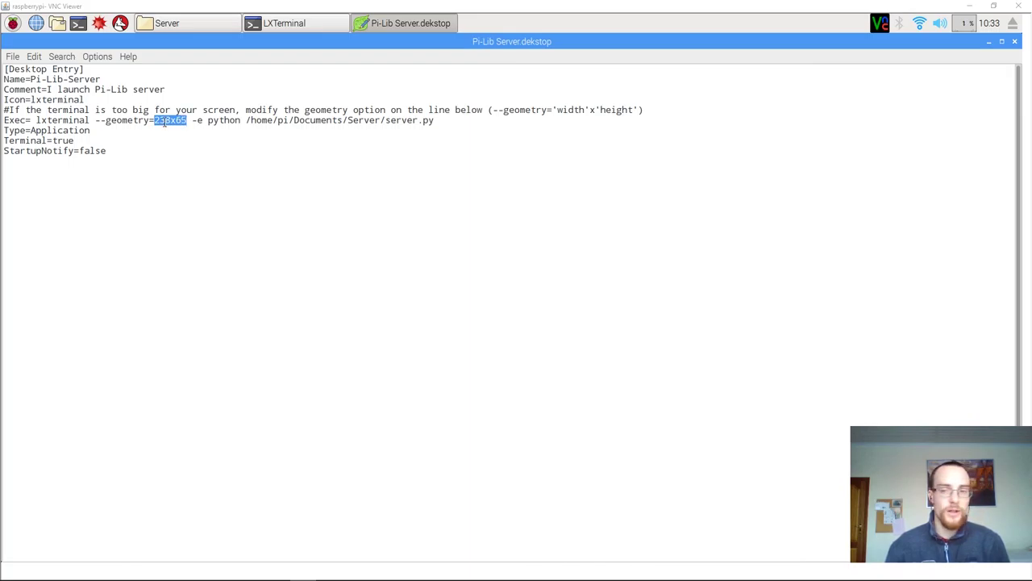
left_click_drag(186, 120, 198, 121)
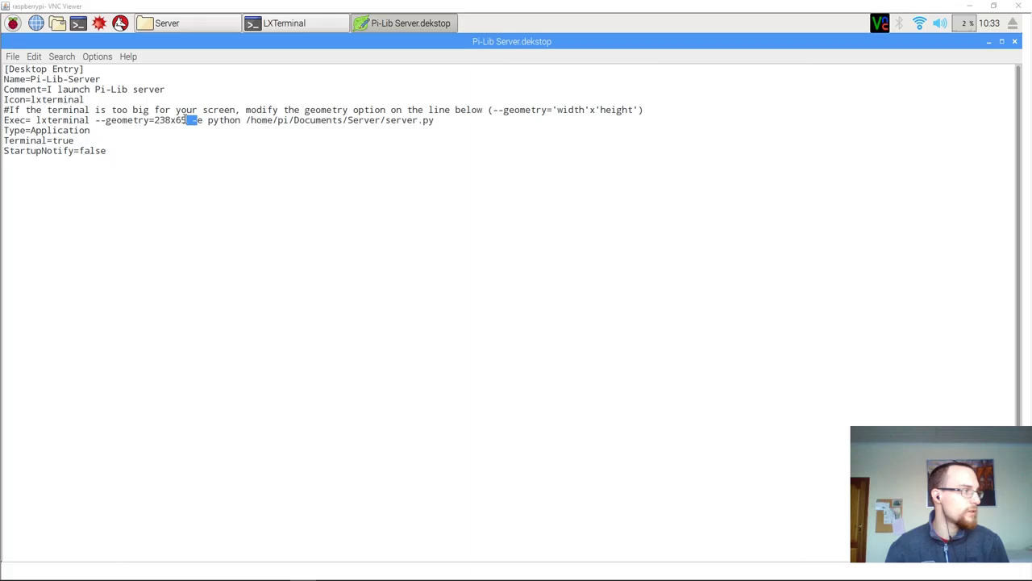
double_click(179, 120)
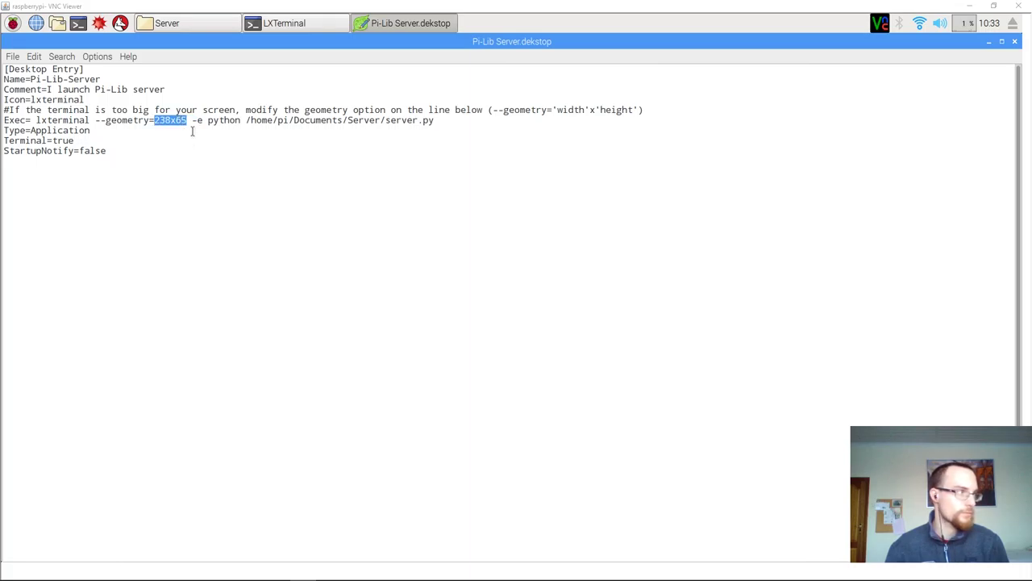
left_click(194, 27)
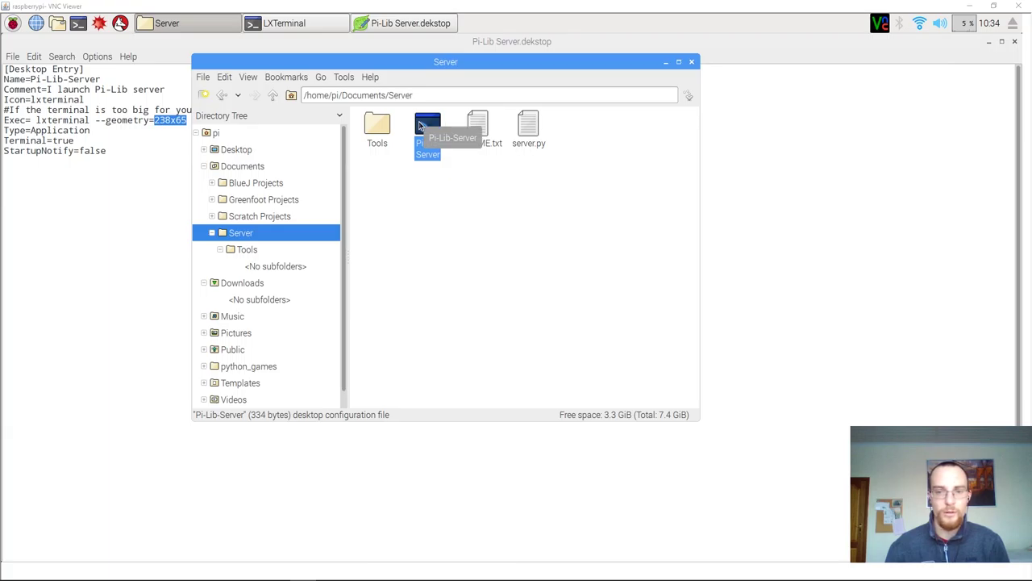
double_click(420, 125)
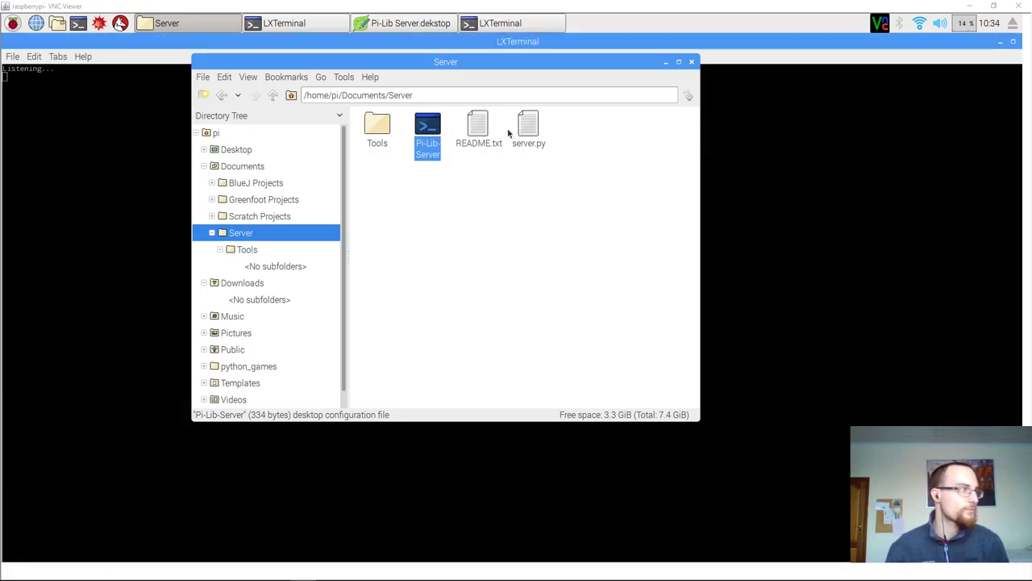
left_click(806, 100)
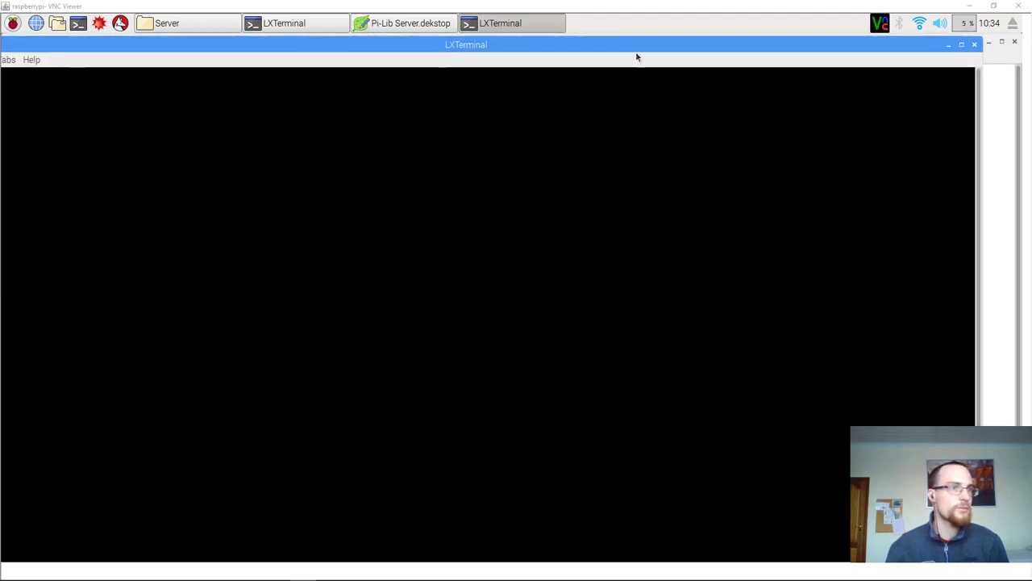
left_click(974, 45)
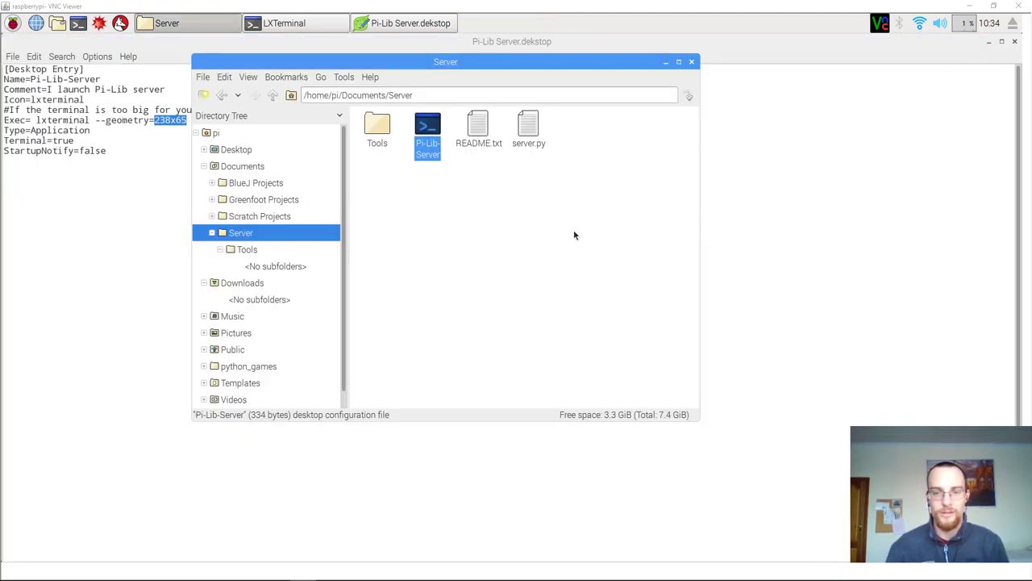
left_click(575, 235)
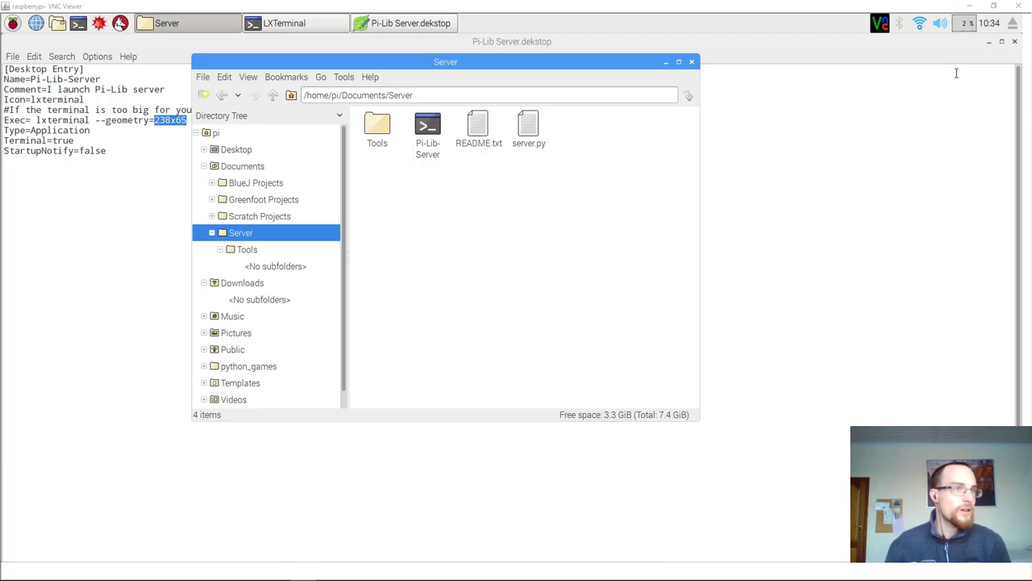
- Close the editor, move Pi-Lib-Server to the desktop, reopen Tools and dismiss the old terminal
left_click(1015, 41)
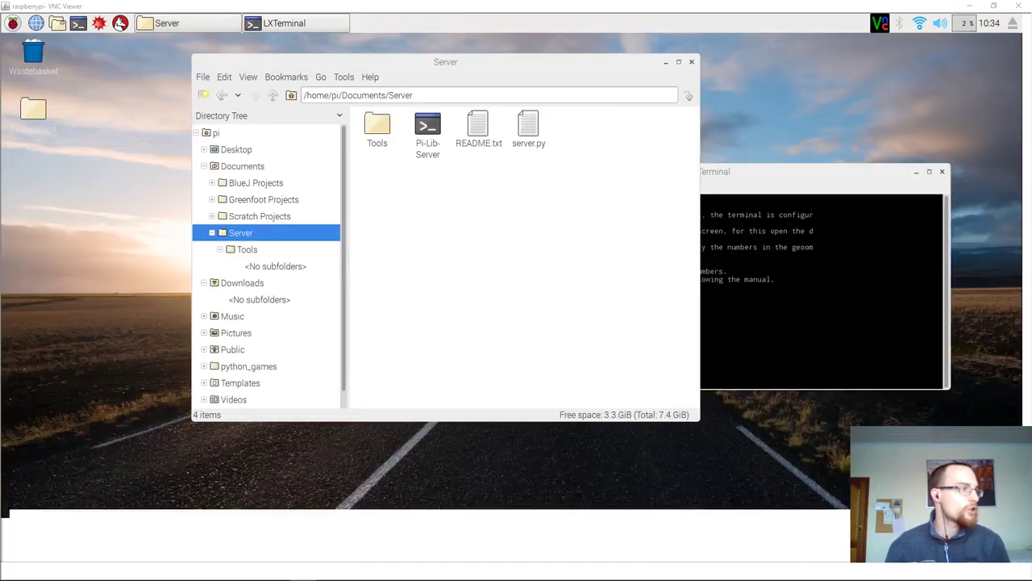
left_click_drag(422, 134, 24, 159)
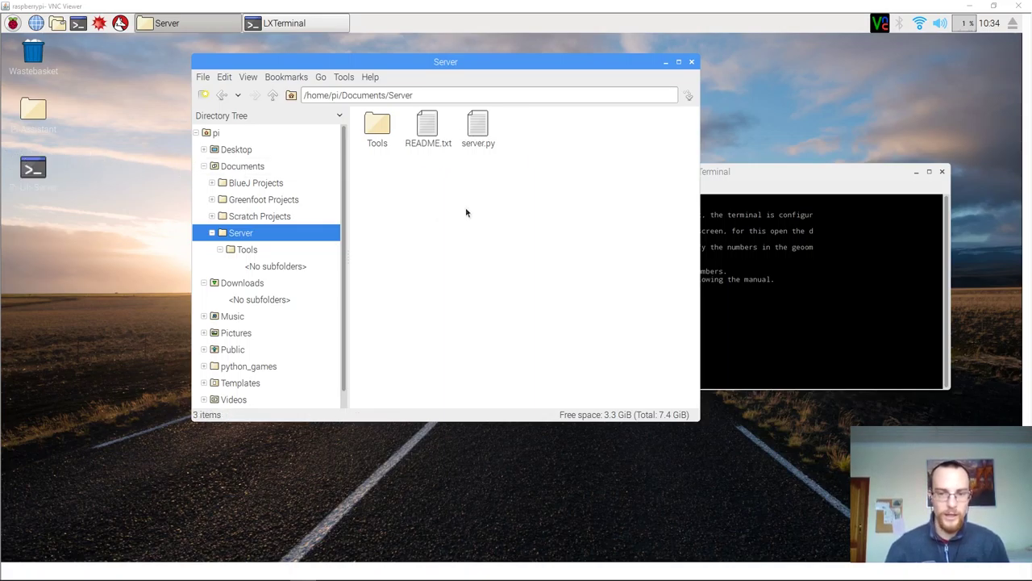
double_click(378, 129)
left_click(771, 259)
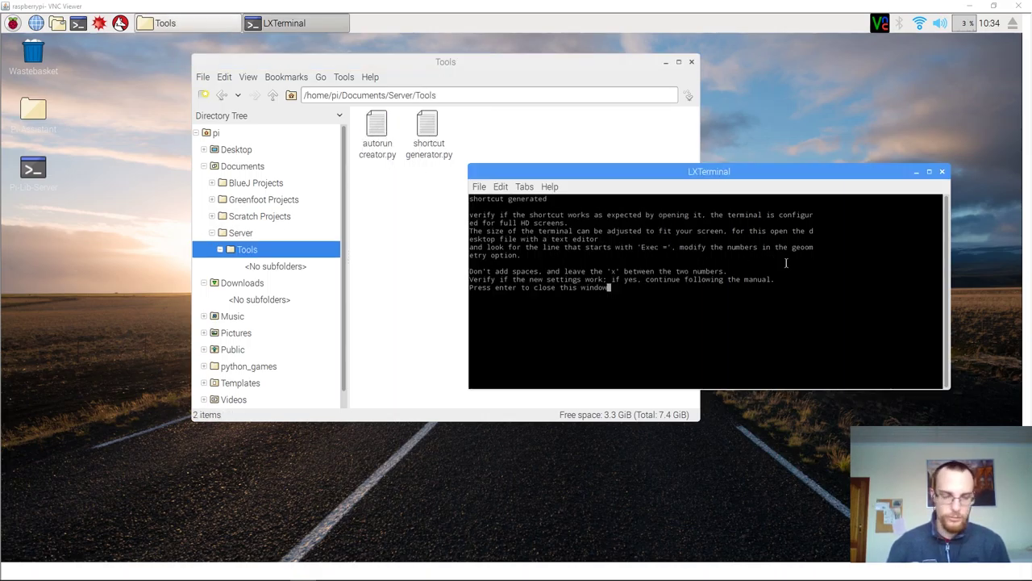
key("Return")
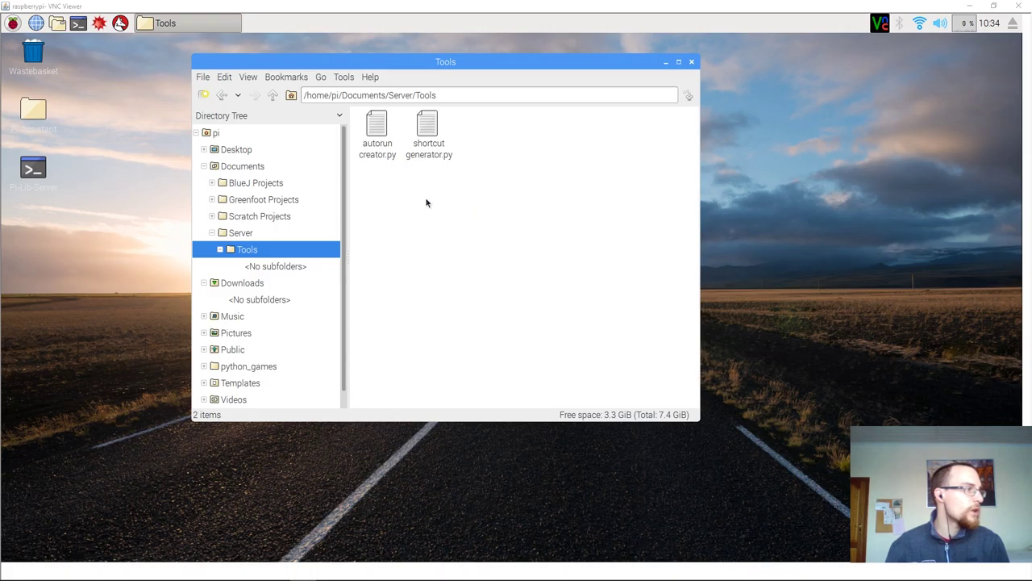
- Run autorun creator.py and copy the desktop Pi-Lib-Server shortcut's full path for it
left_click(381, 150)
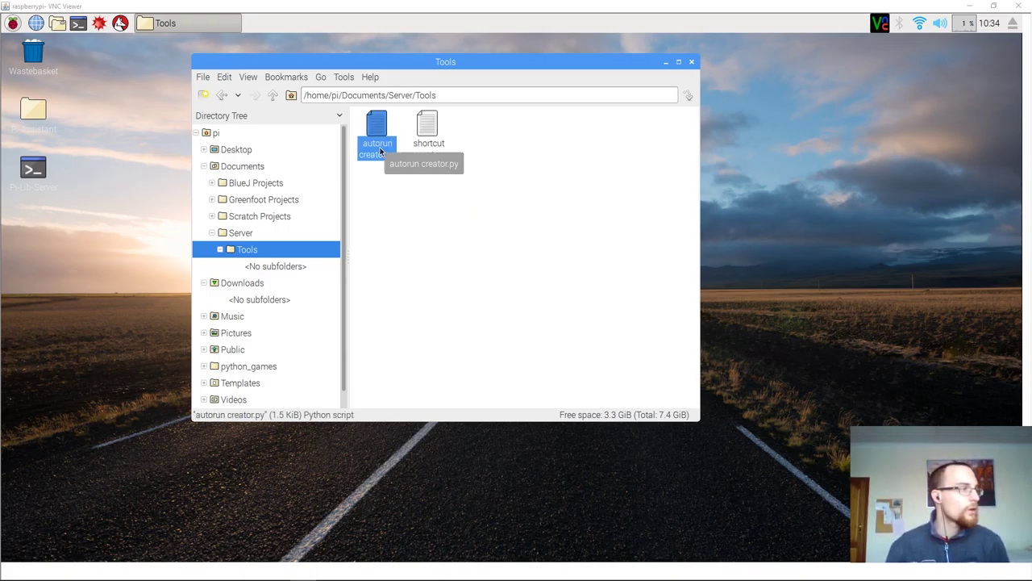
double_click(381, 150)
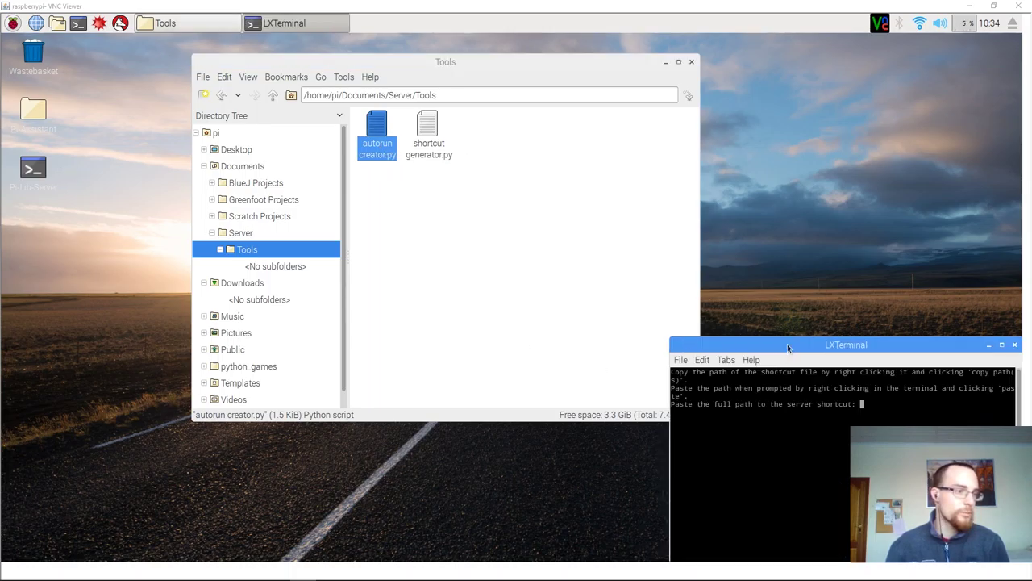
mouse_move(793, 345)
left_mouse_down()
mouse_move(653, 279)
mouse_move(601, 197)
left_mouse_up()
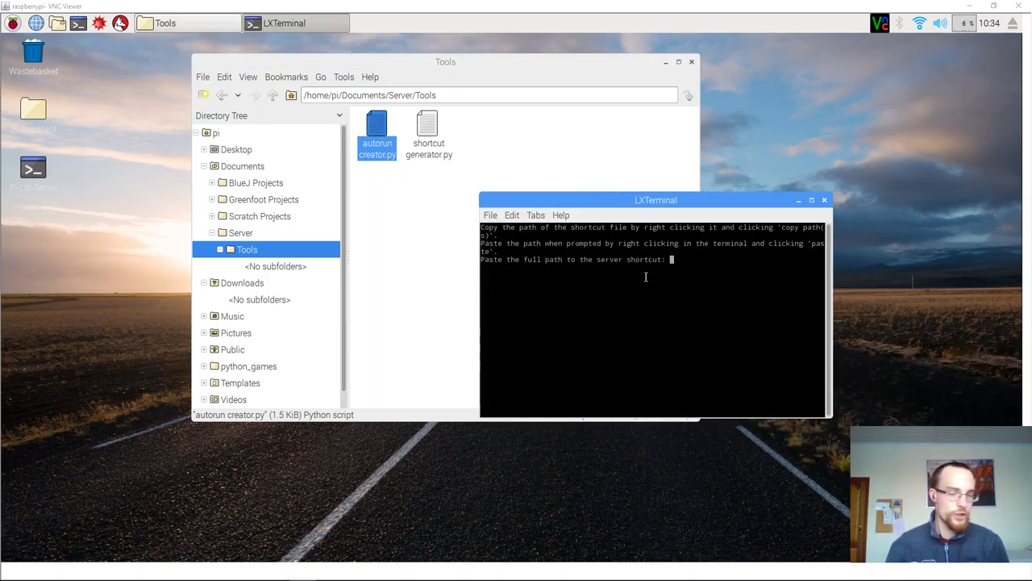
left_click(36, 169)
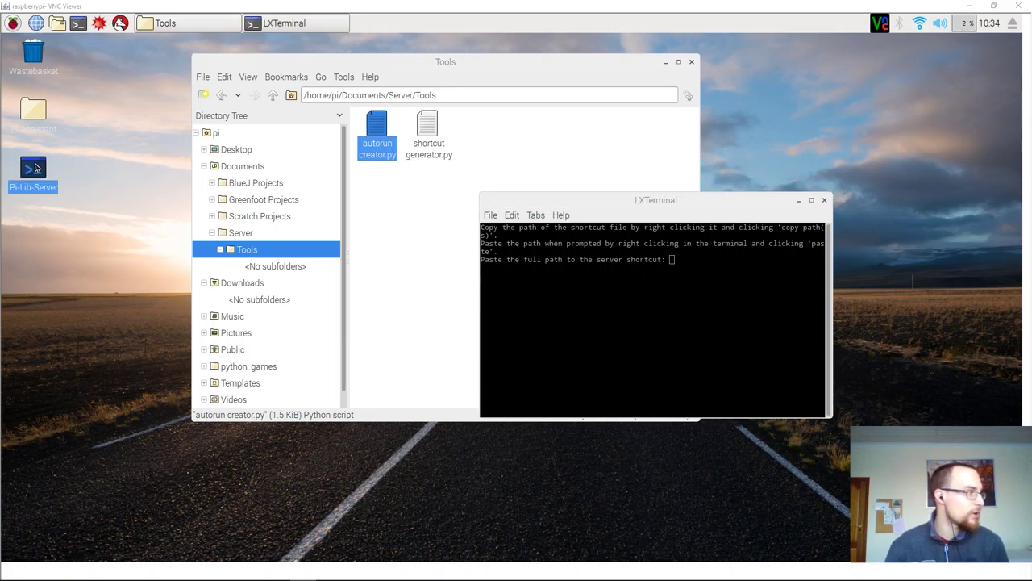
right_click(37, 172)
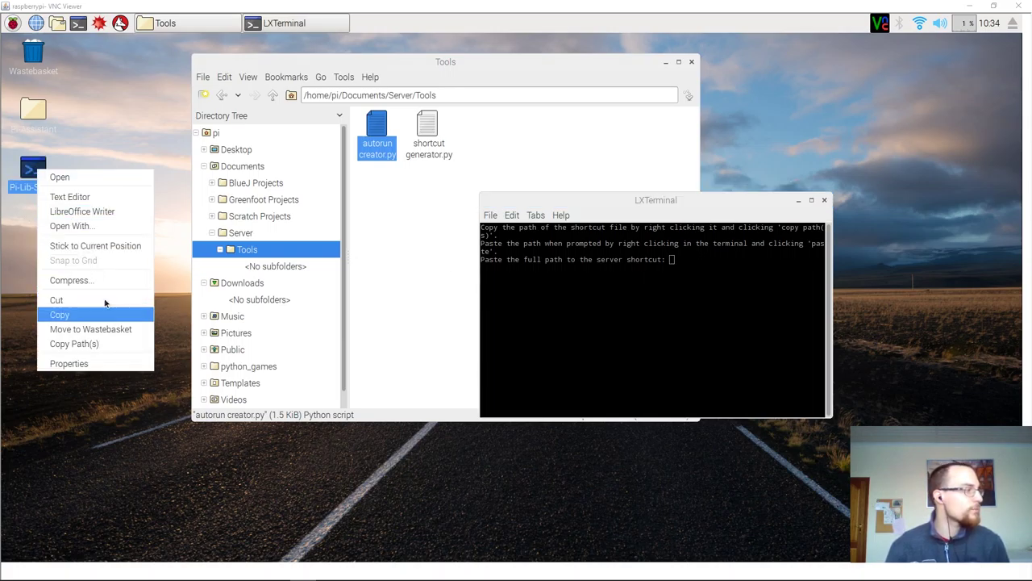
left_click(121, 342)
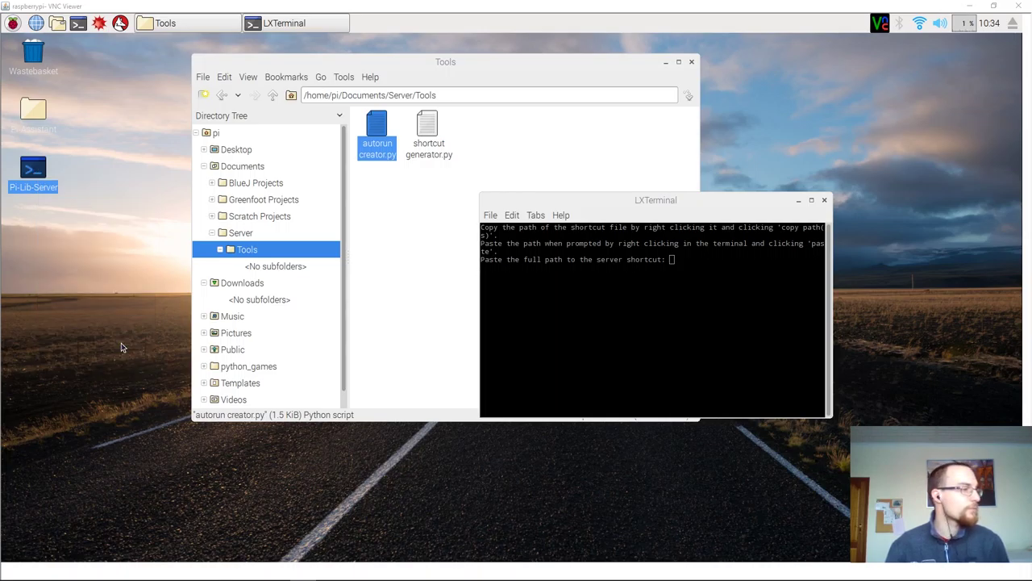
left_click(697, 265)
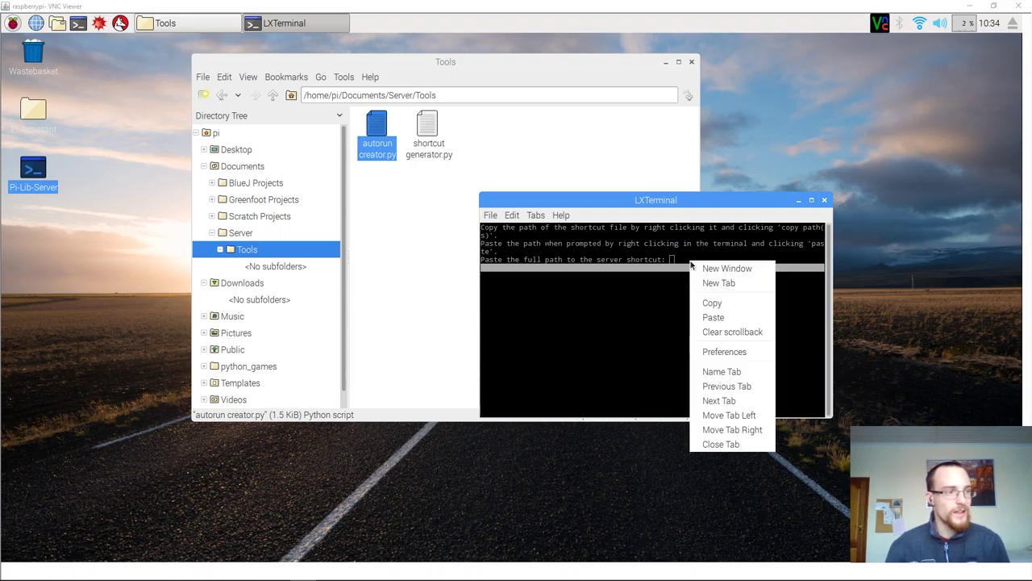
- Paste the Pi-Lib-Server shortcut path at the autorun creator prompt and submit it
right_click(691, 264)
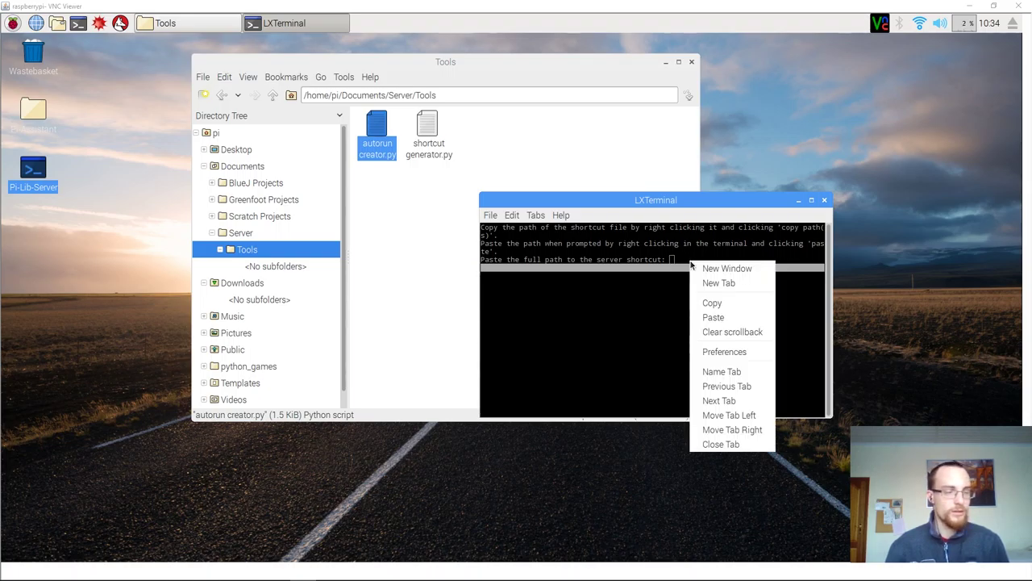
left_click(717, 318)
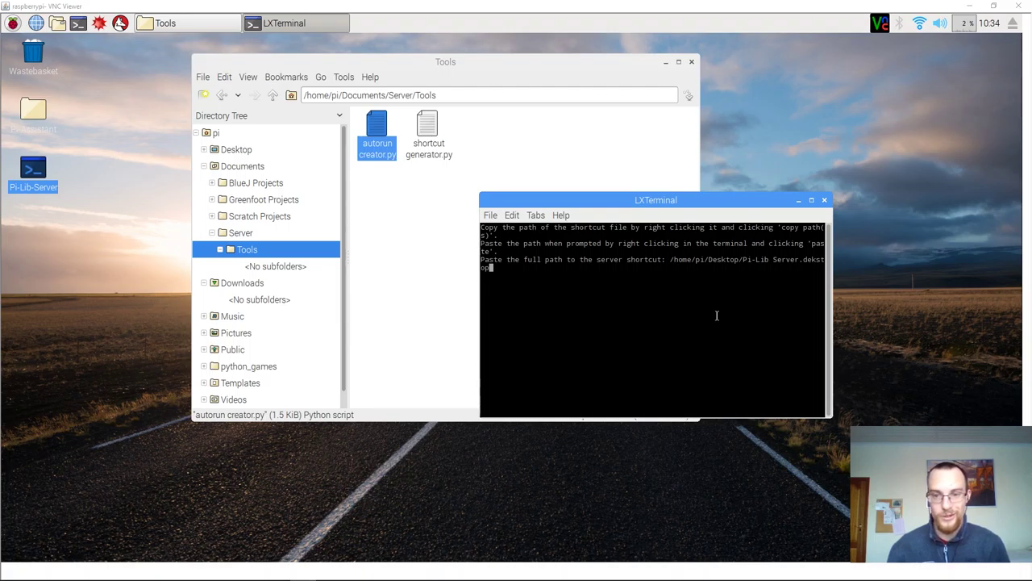
key("Return")
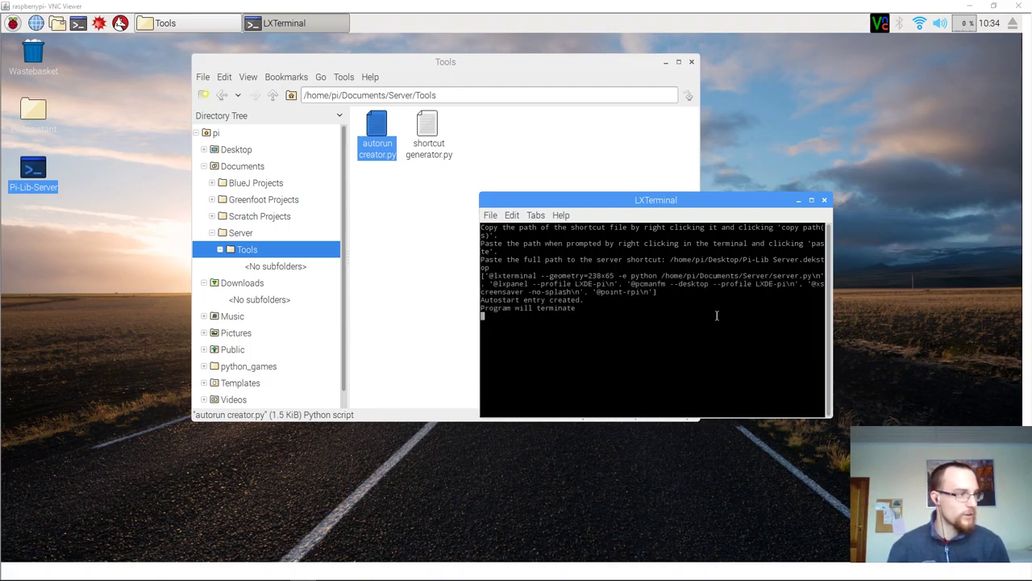